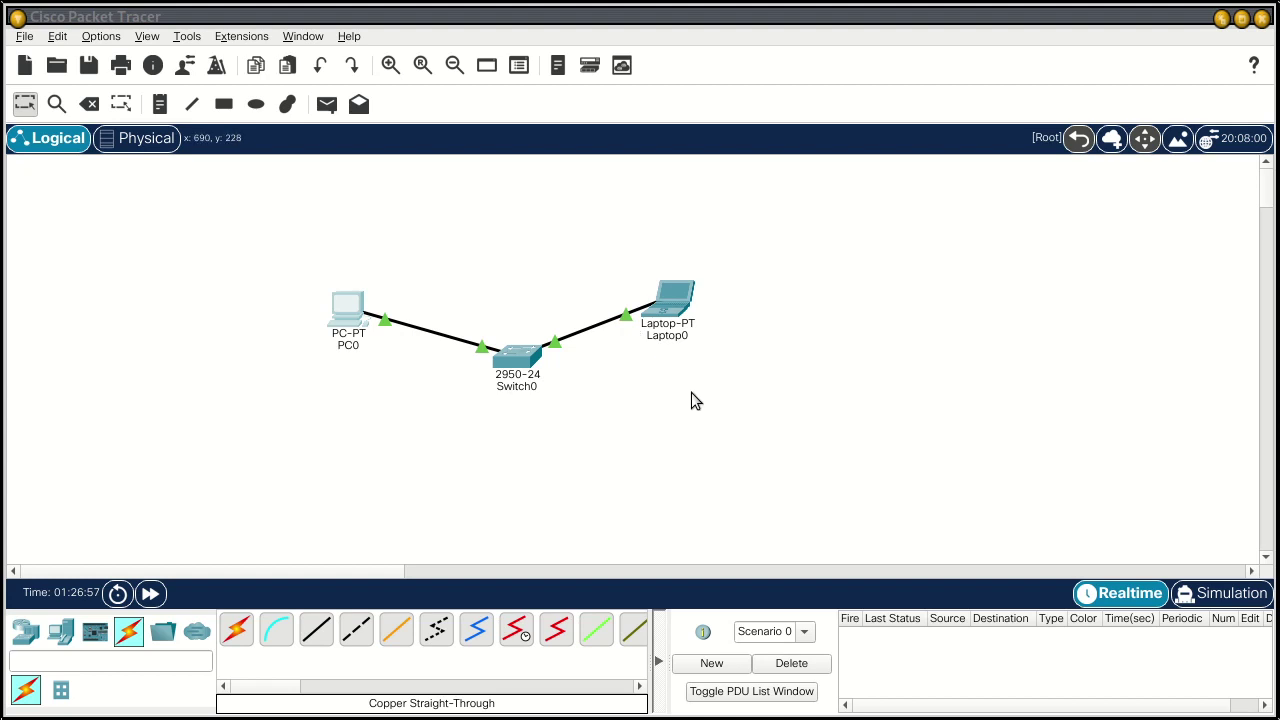
# Step: Move PC0 and Laptop0 slightly higher above the switch in the logical workspace
pyautogui.moveTo(350, 308); pyautogui.dragTo(362, 286)
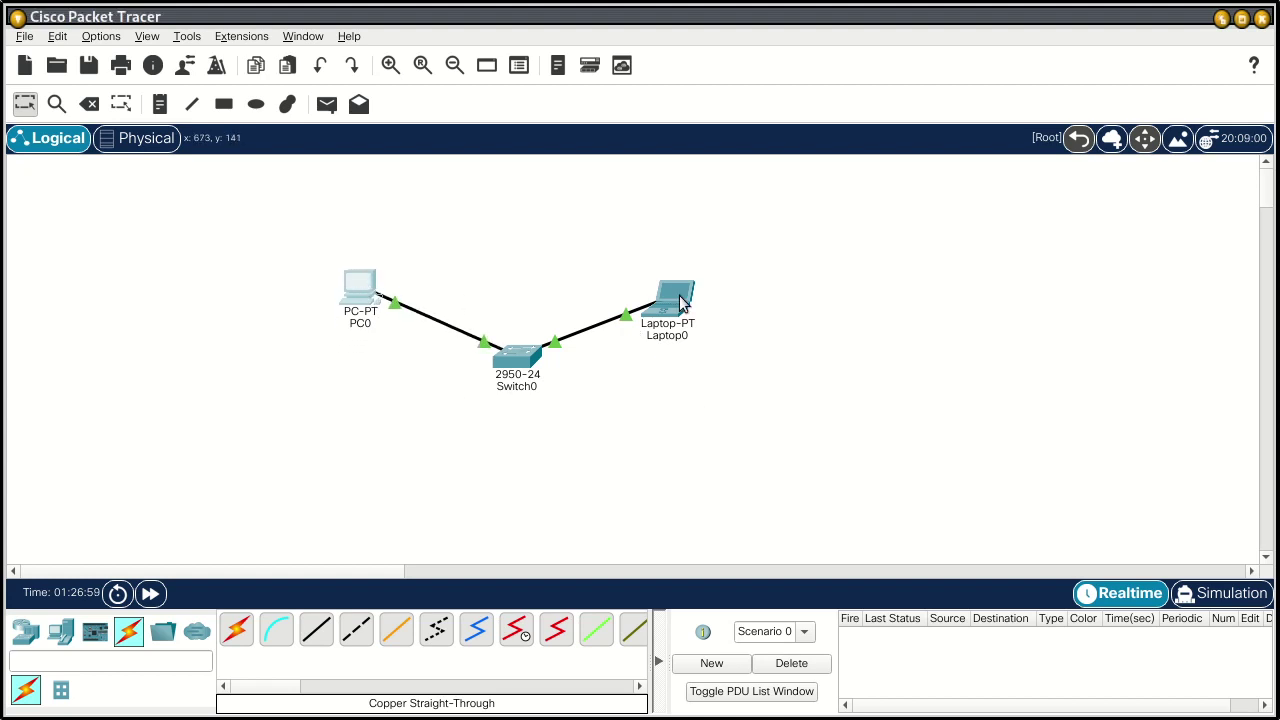
pyautogui.moveTo(686, 308)
pyautogui.mouseDown()
pyautogui.moveTo(700, 309)
pyautogui.moveTo(693, 296)
pyautogui.mouseUp()
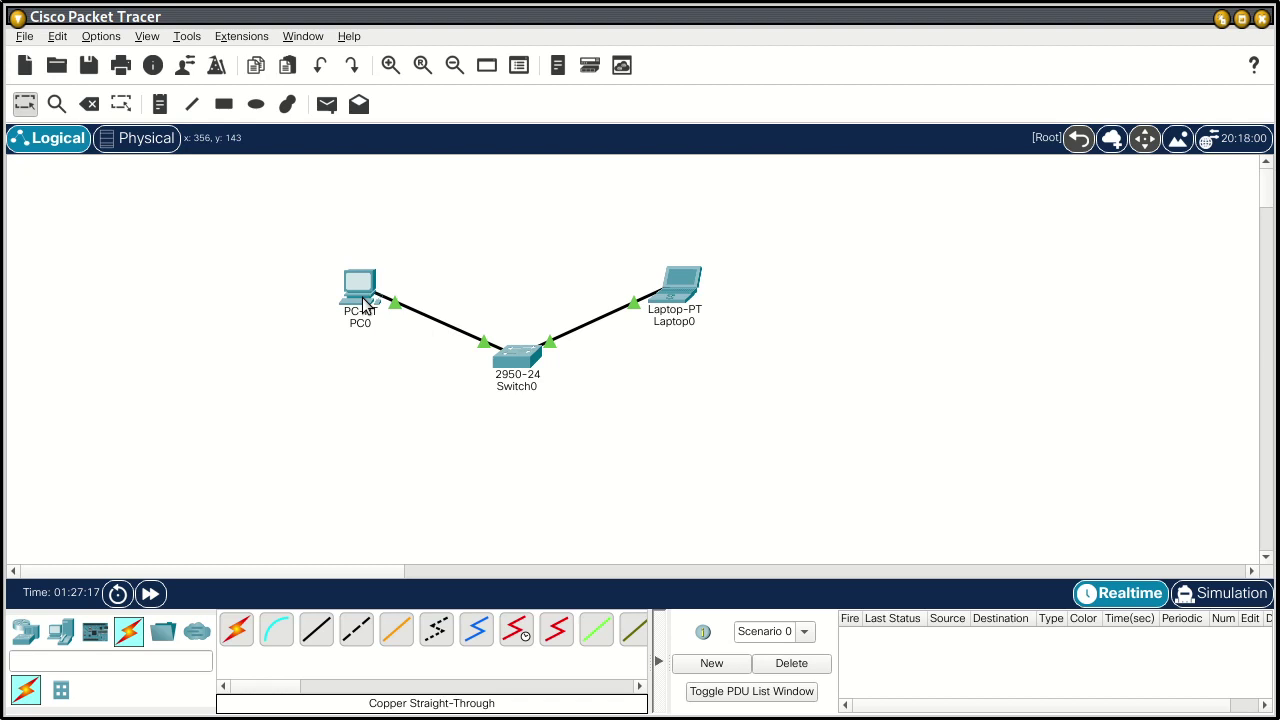
# Step: Open PC0 and look through its physical modules and global configuration settings
pyautogui.moveTo(363, 301)
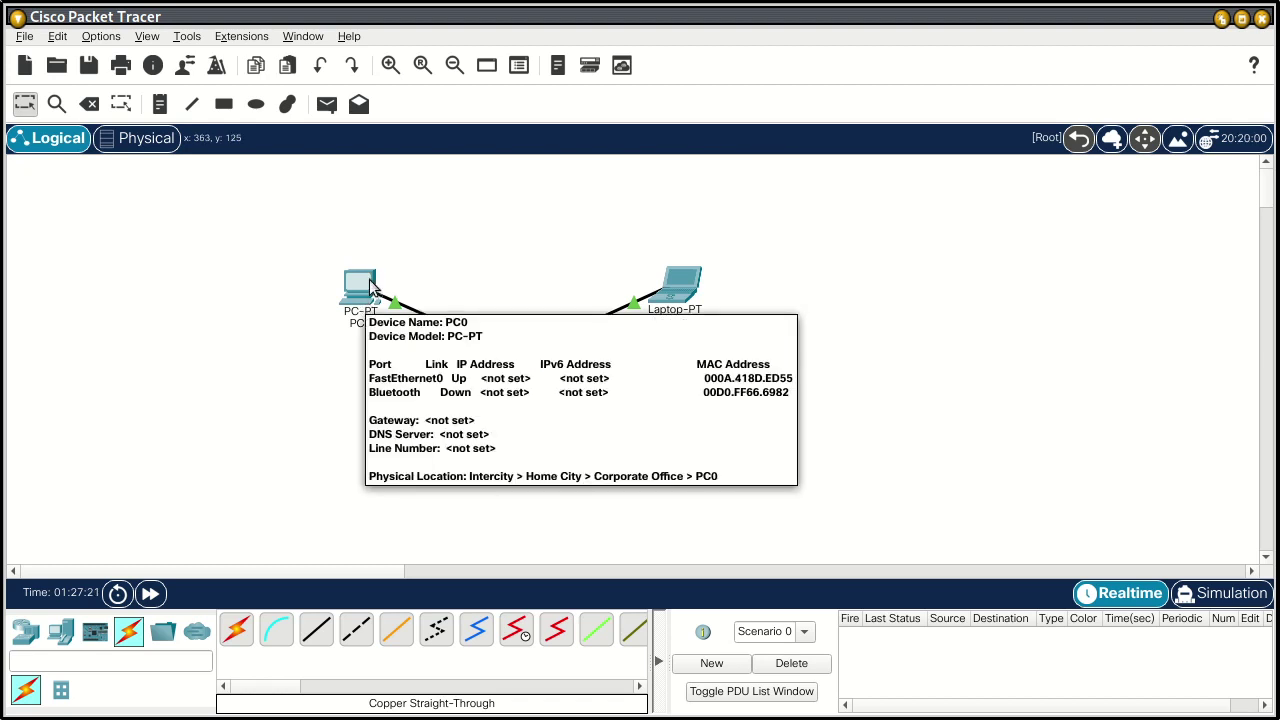
pyautogui.click(360, 289)
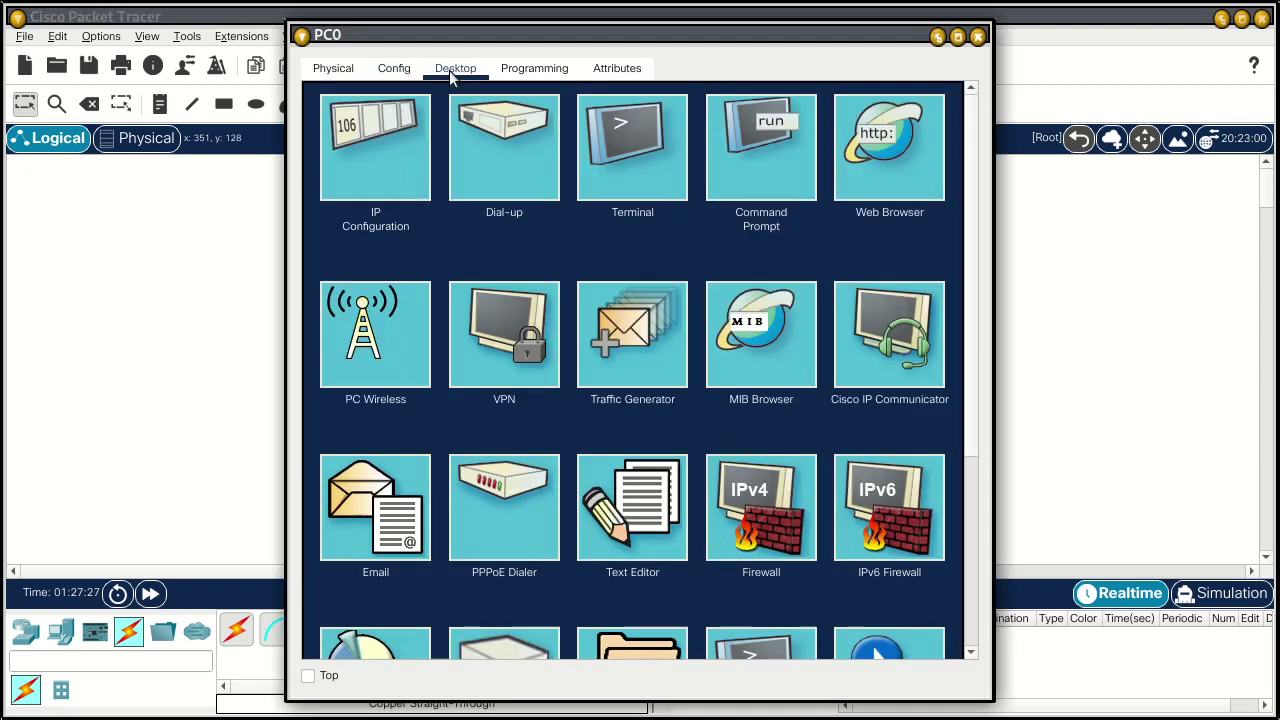
pyautogui.click(344, 73)
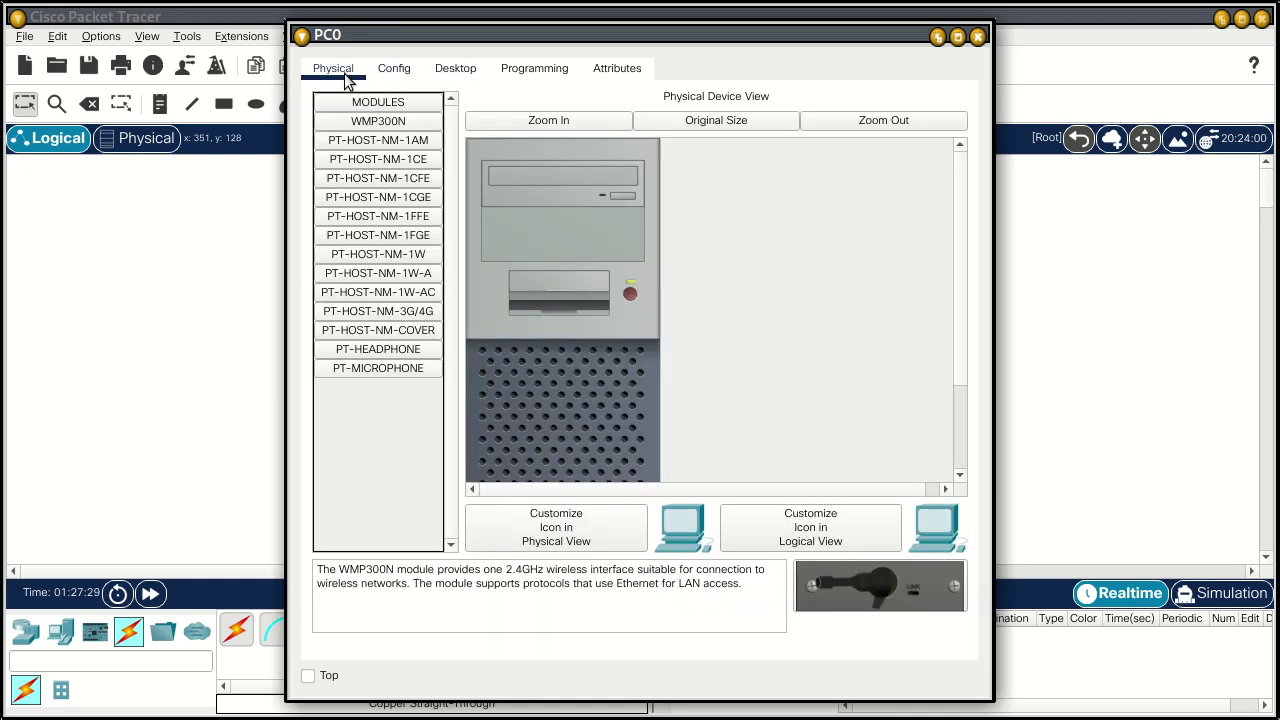
pyautogui.click(400, 72)
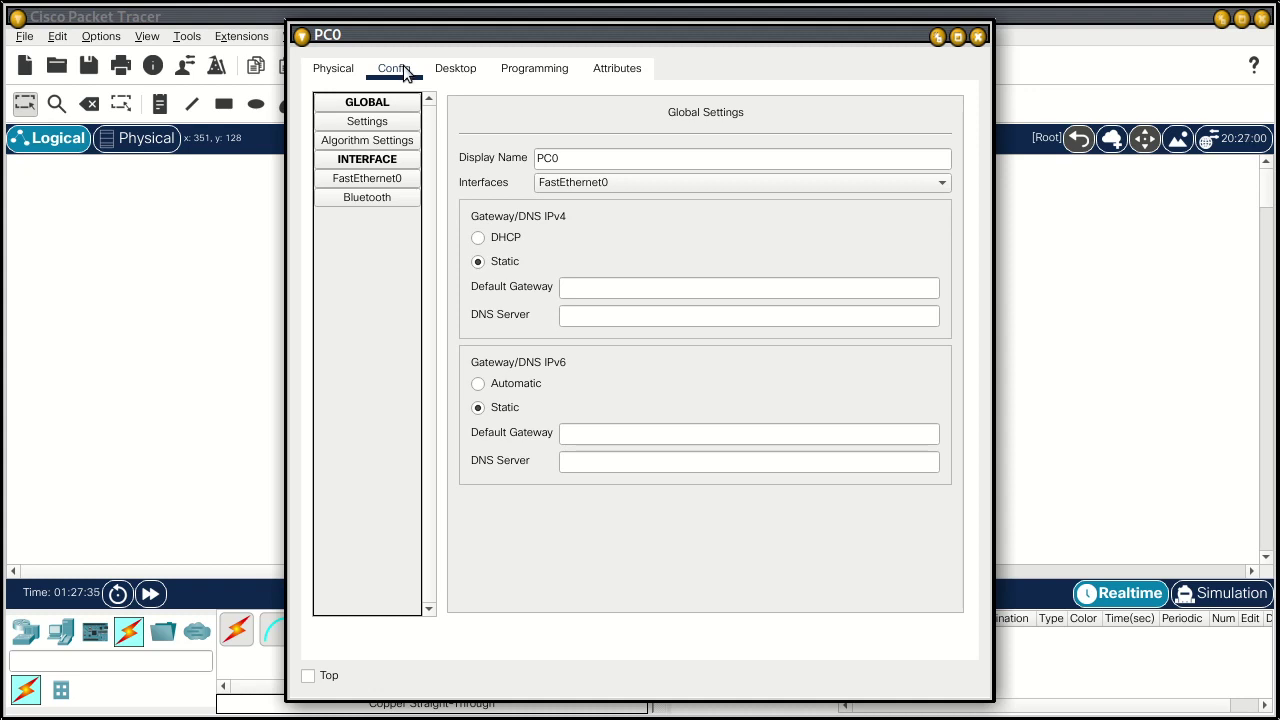
# Step: Assign PC0 the static IPv4 address 192.168.0.1 with subnet mask 255.255.255.0 and close its IP configuration
pyautogui.click(445, 68)
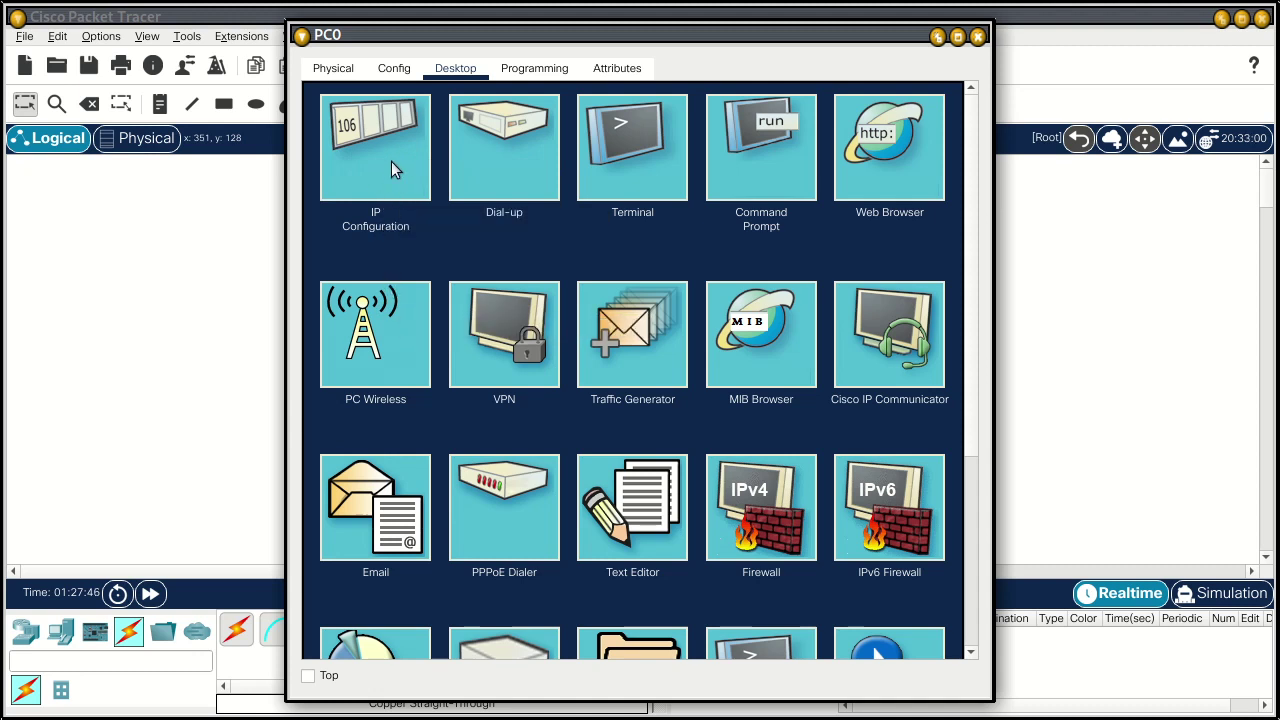
pyautogui.click(389, 162)
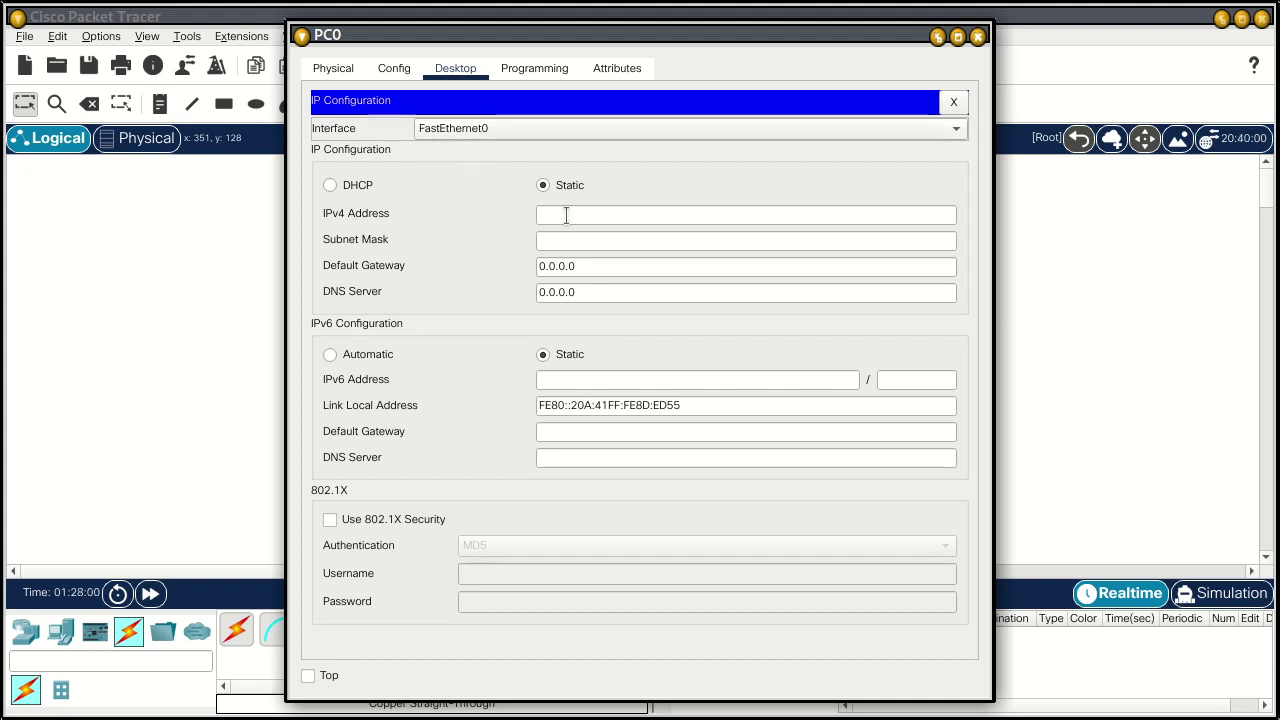
pyautogui.click(362, 191)
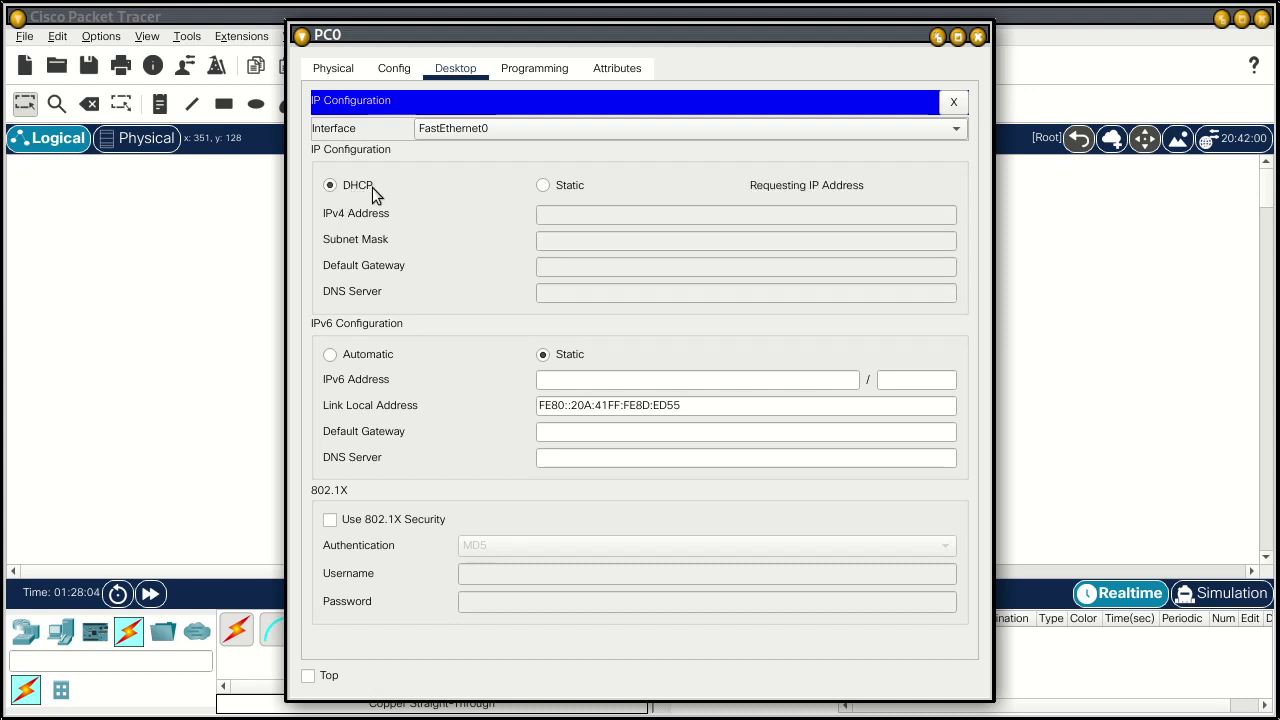
pyautogui.click(553, 190)
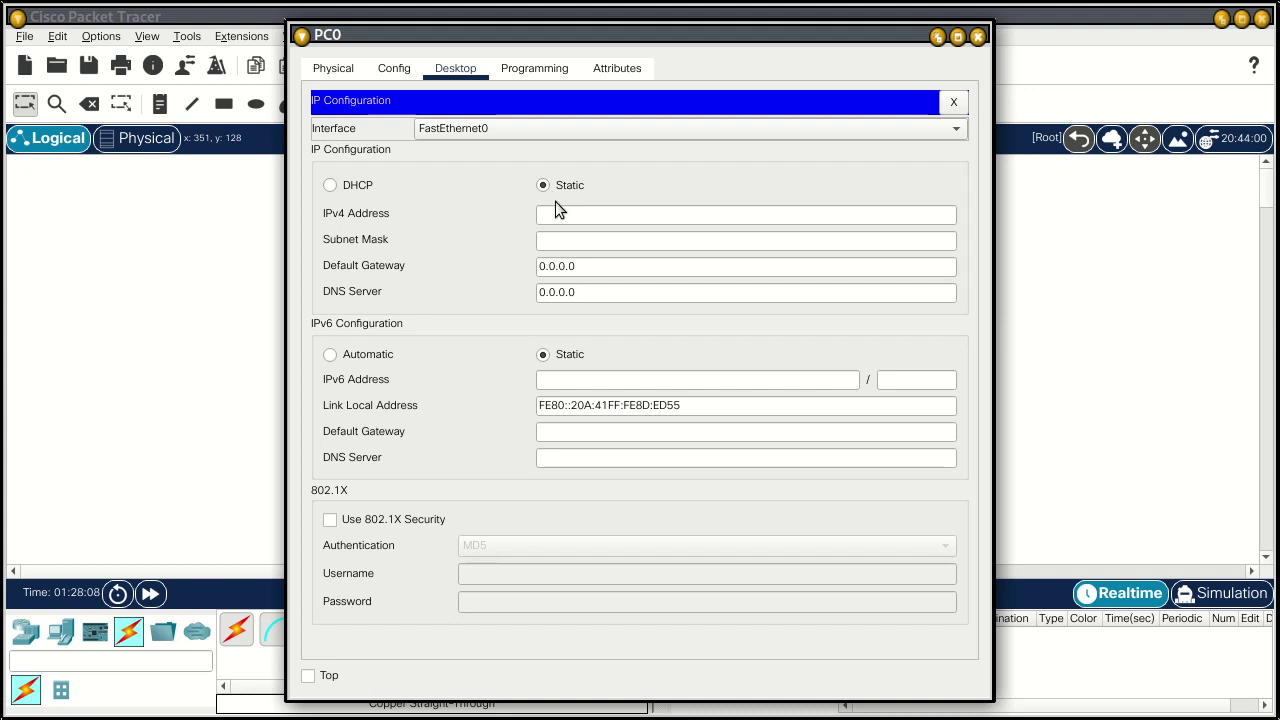
pyautogui.click(545, 214)
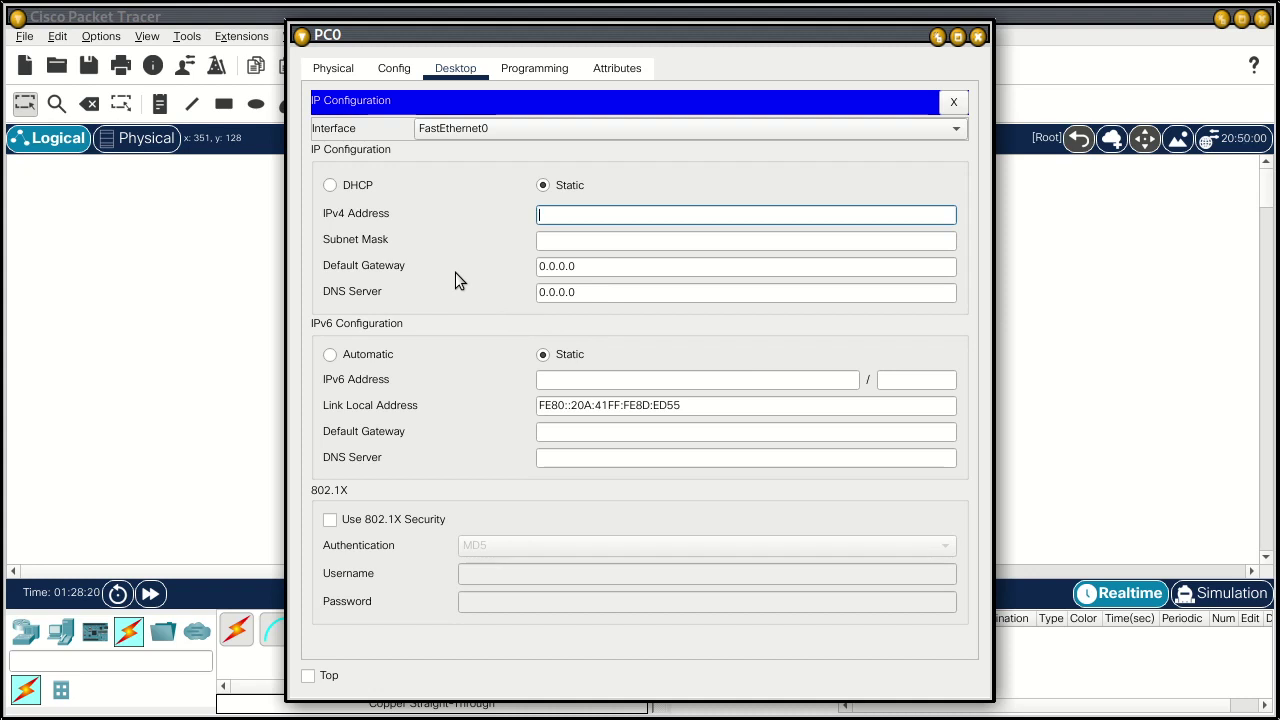
pyautogui.write('192.168.0.1')
pyautogui.press('Tab')
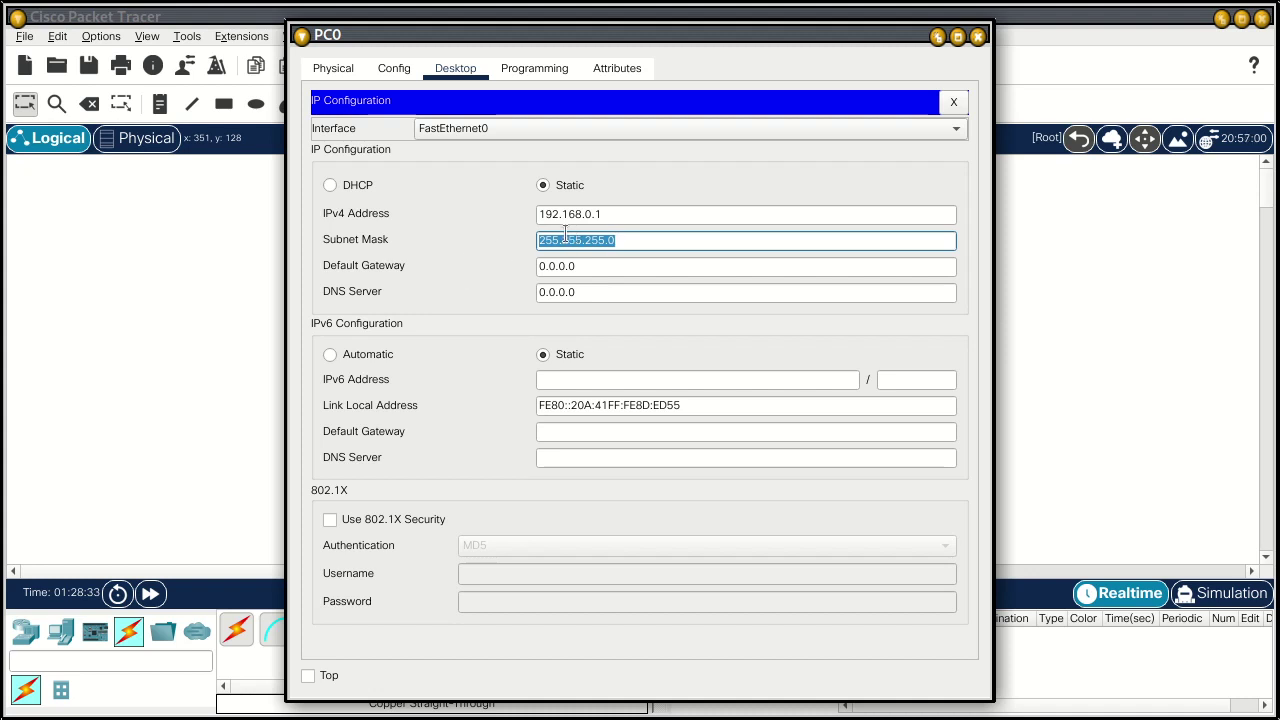
pyautogui.click(668, 243)
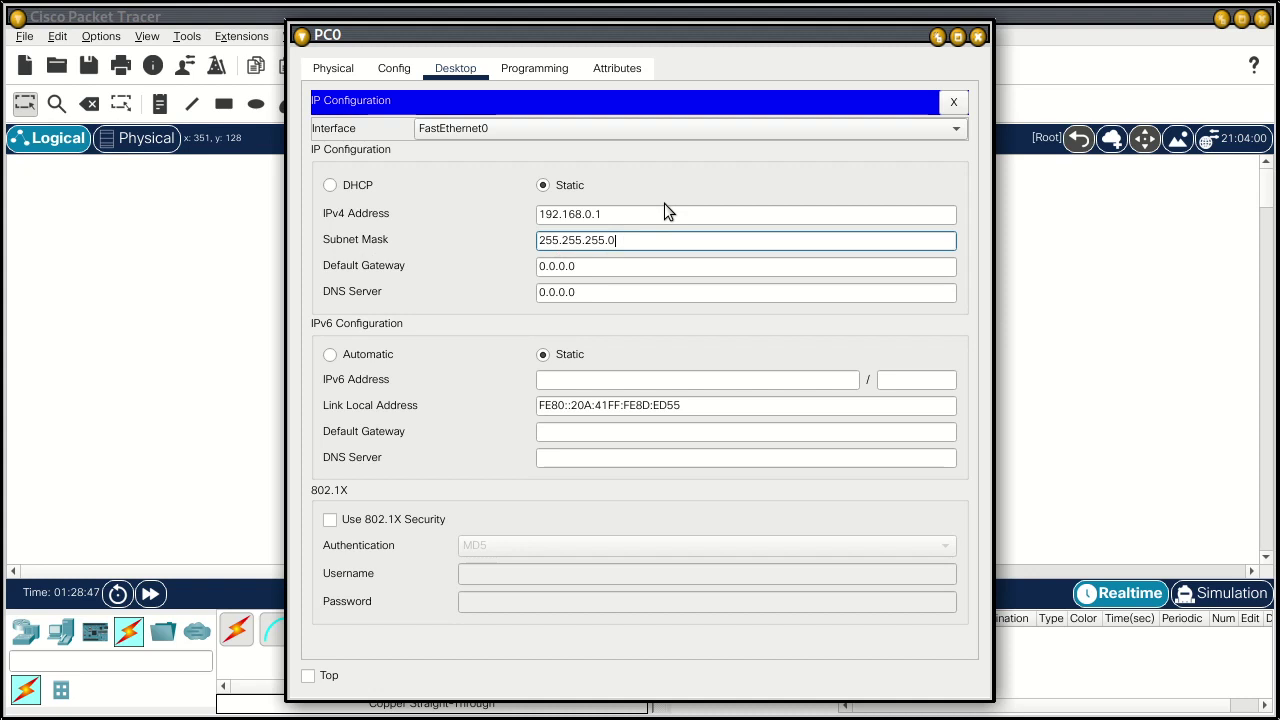
pyautogui.press('Tab')
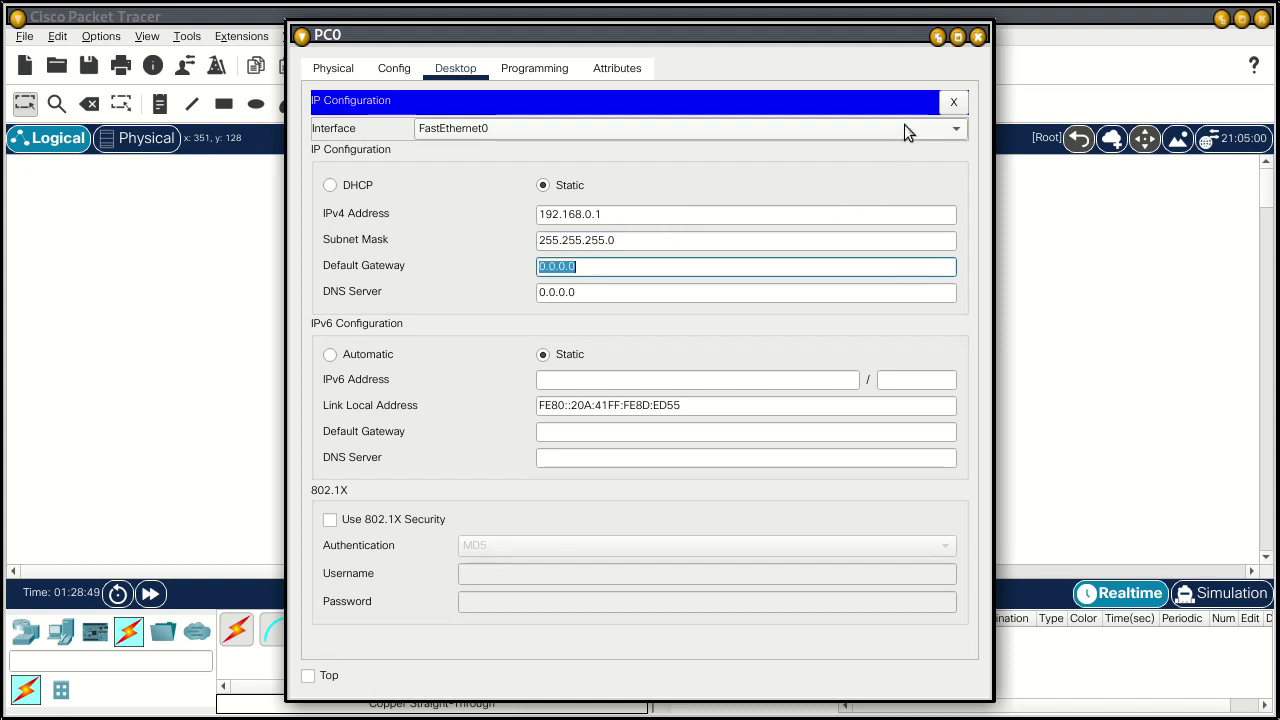
pyautogui.click(953, 106)
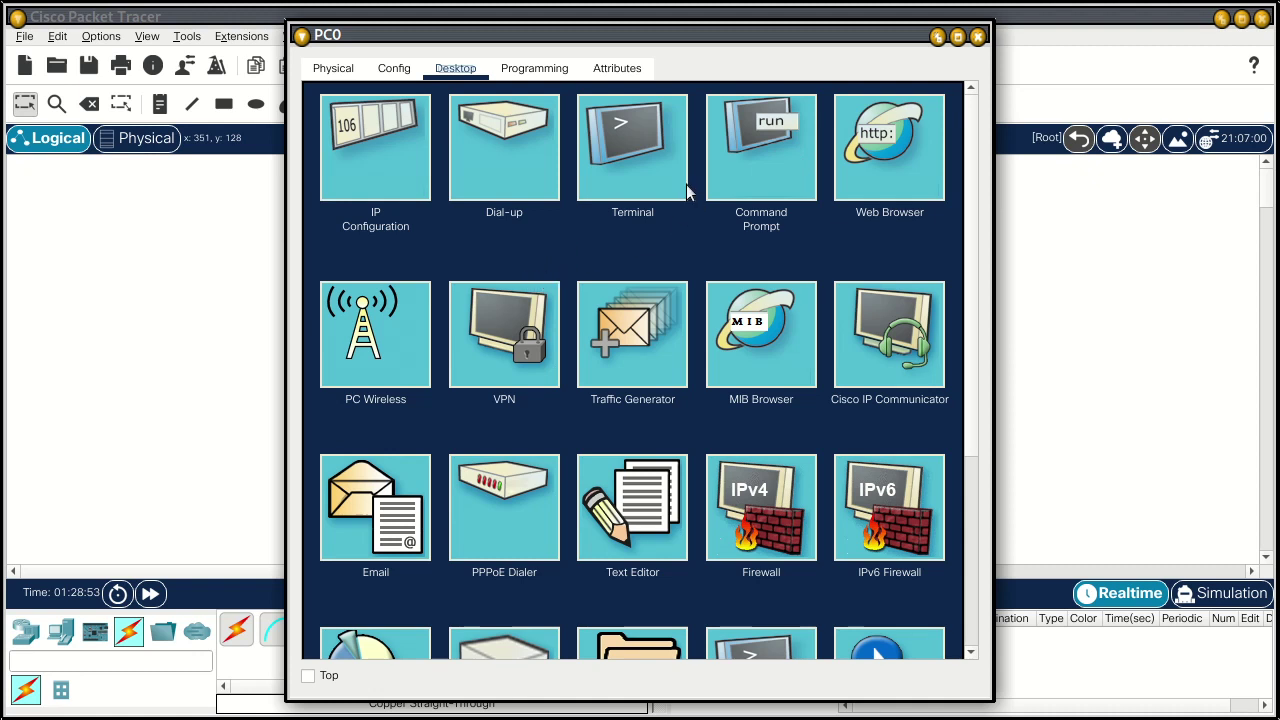
# Step: Ping 192.168.0.1 from PC0's Command Prompt
pyautogui.click(623, 146)
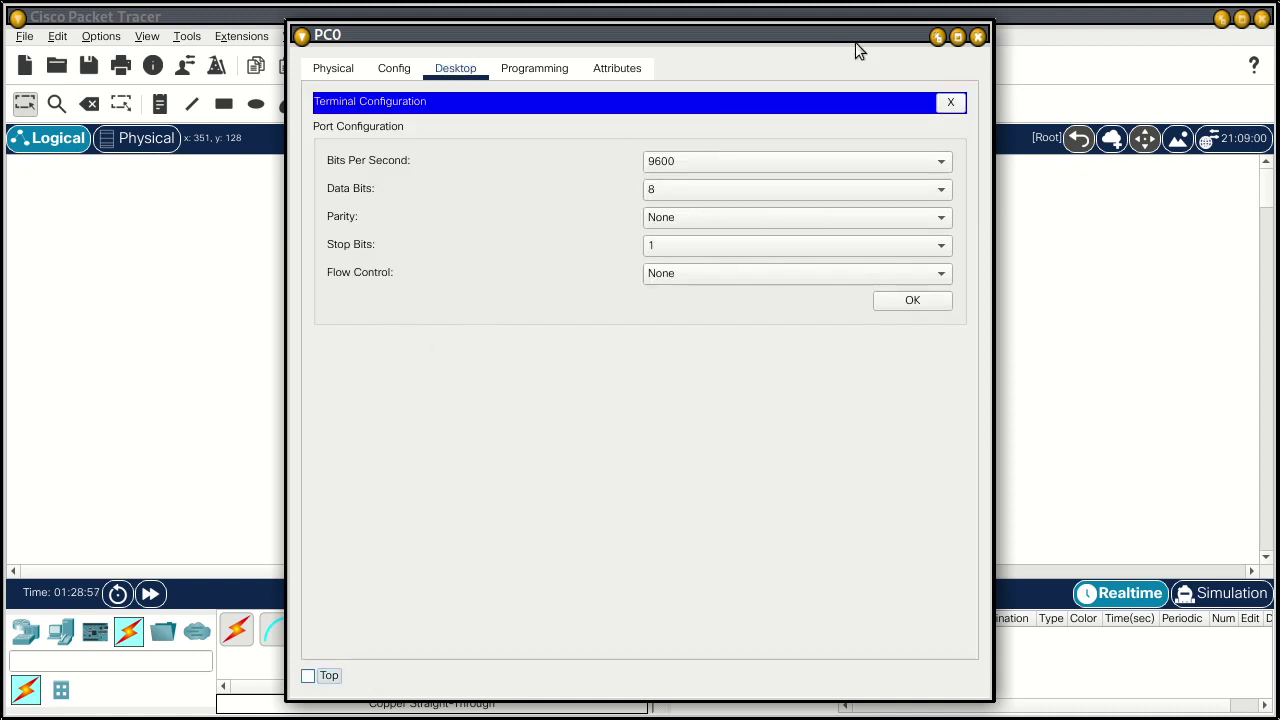
pyautogui.click(952, 106)
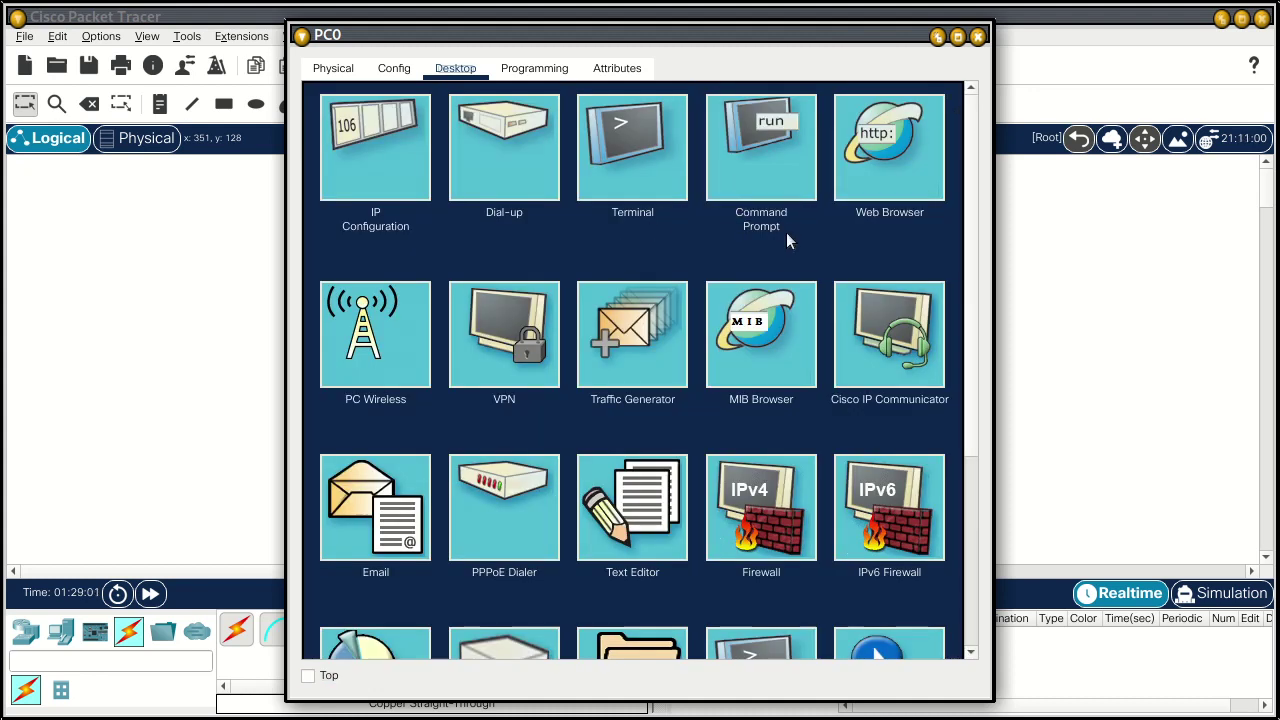
pyautogui.click(754, 168)
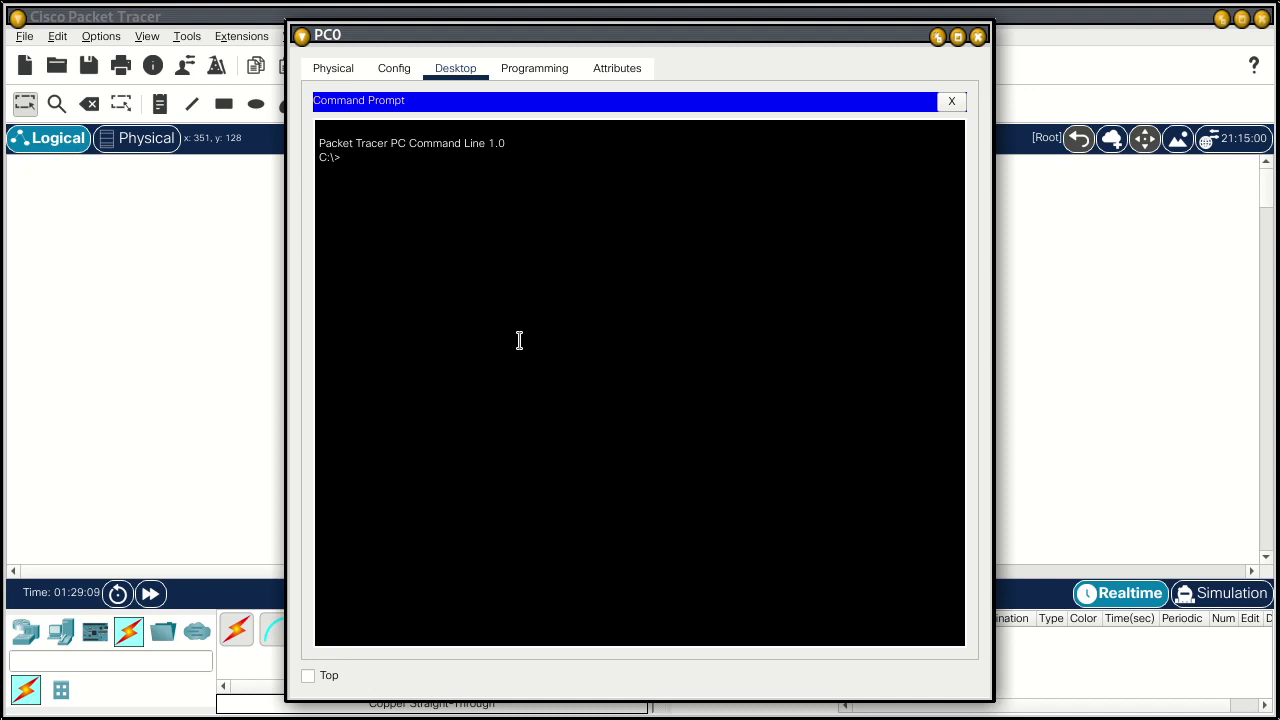
pyautogui.write('ping')
pyautogui.write(' 19')
pyautogui.write('2.168')
pyautogui.write('.0')
pyautogui.write('..1')
pyautogui.press('BackSpace')
pyautogui.press('BackSpace')
pyautogui.press('Return')
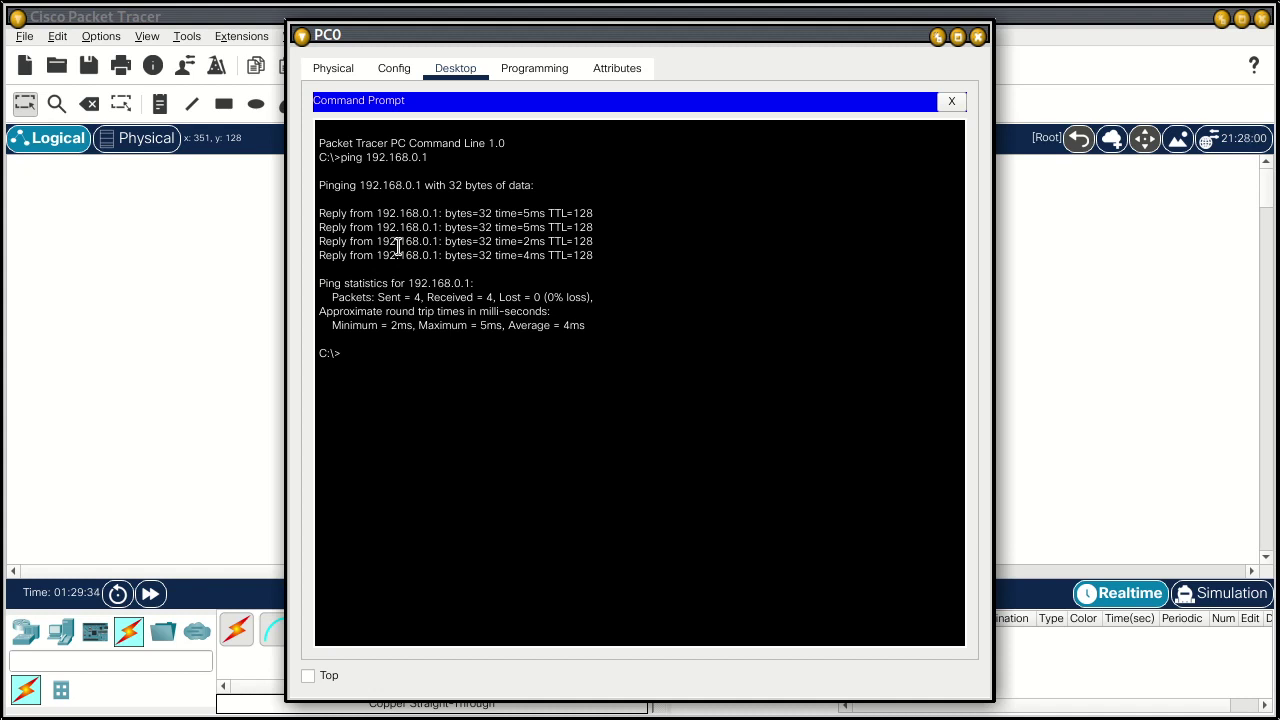
# Step: Examine the replies and statistics of PC0's ping and close its Command Prompt
pyautogui.doubleClick(332, 214)
pyautogui.moveTo(523, 215)
pyautogui.mouseDown()
pyautogui.moveTo(590, 213)
pyautogui.moveTo(546, 208)
pyautogui.mouseUp()
pyautogui.click(556, 297)
pyautogui.click(951, 104)
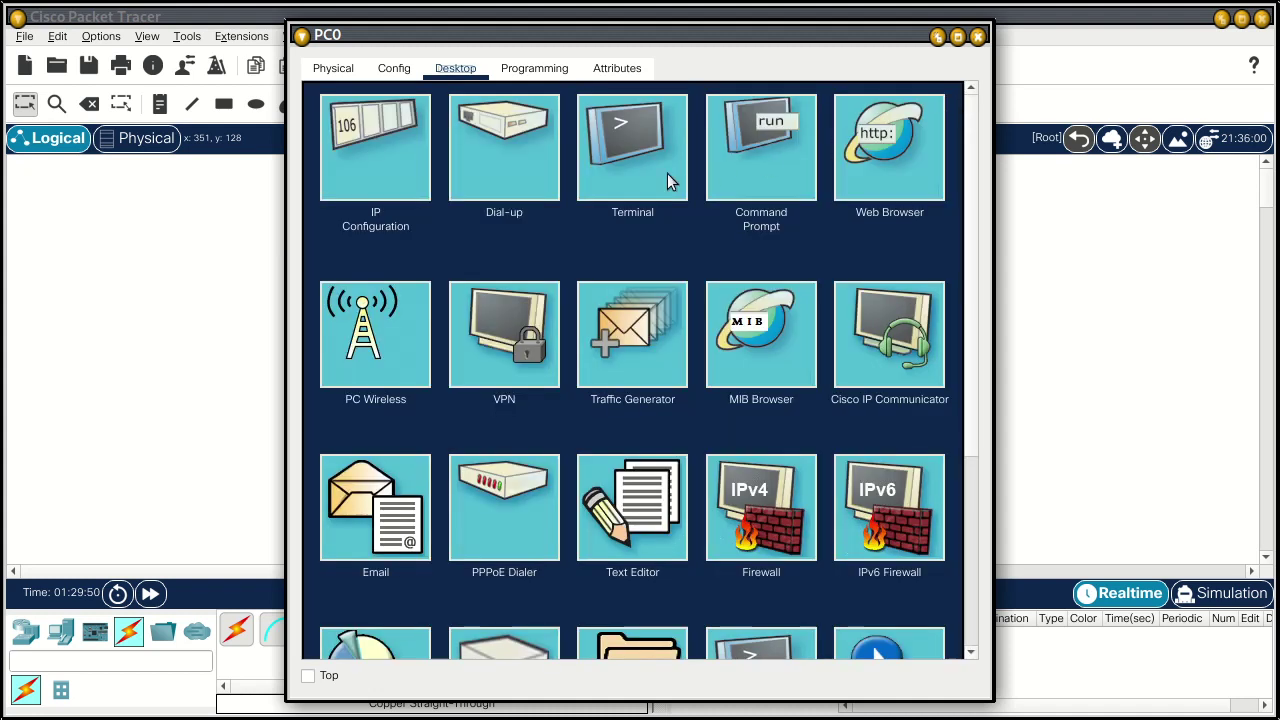
# Step: Check the IPv4 address in PC0's IP configuration and close the PC0 window
pyautogui.click(356, 135)
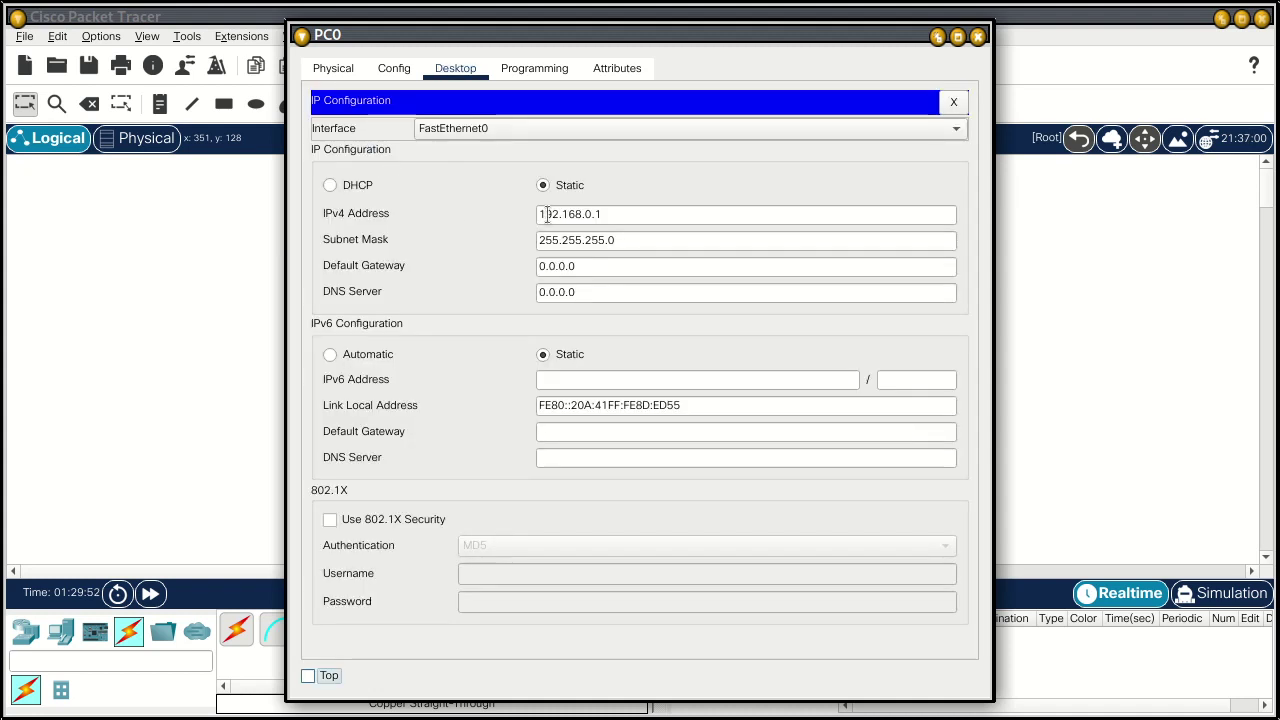
pyautogui.click(629, 209)
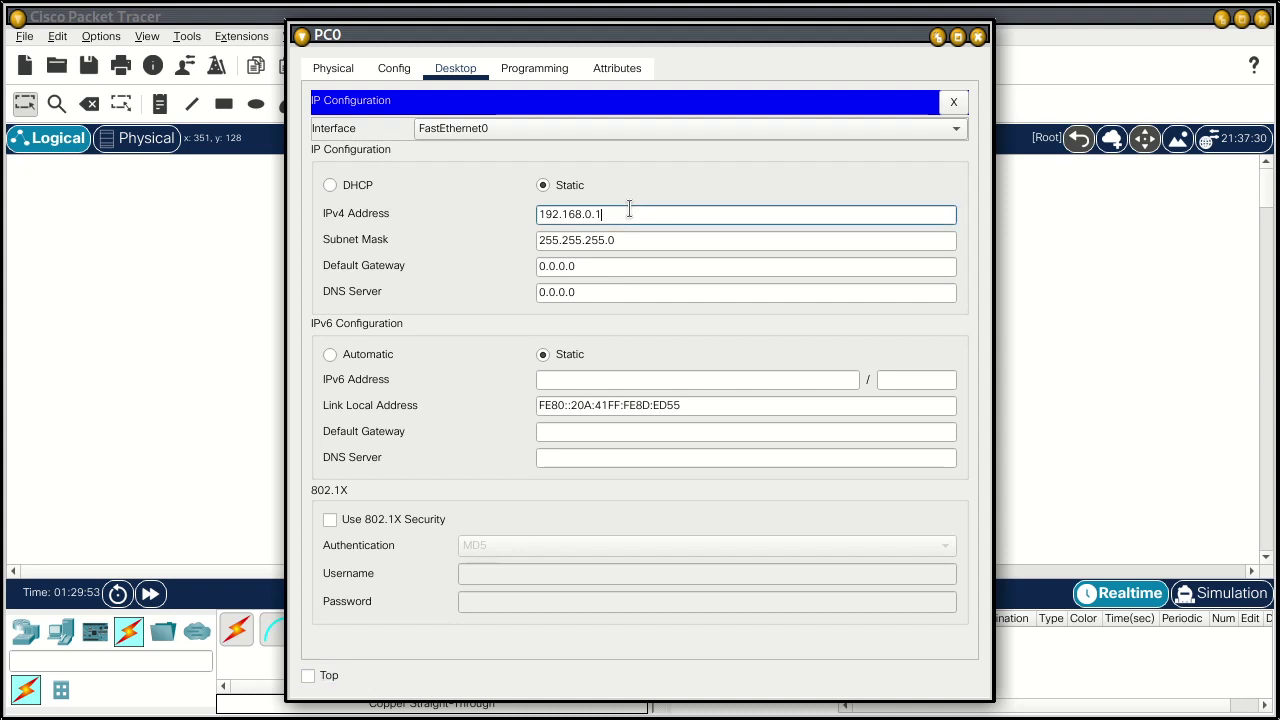
pyautogui.click(955, 108)
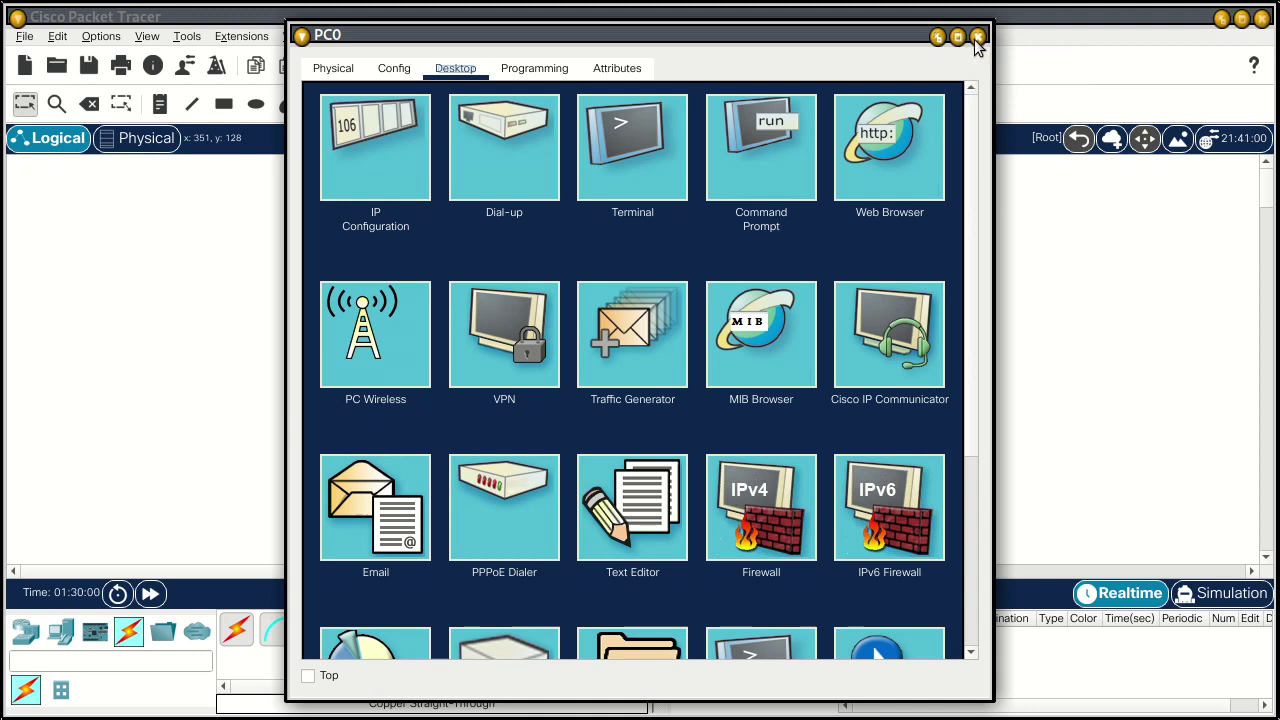
pyautogui.click(977, 38)
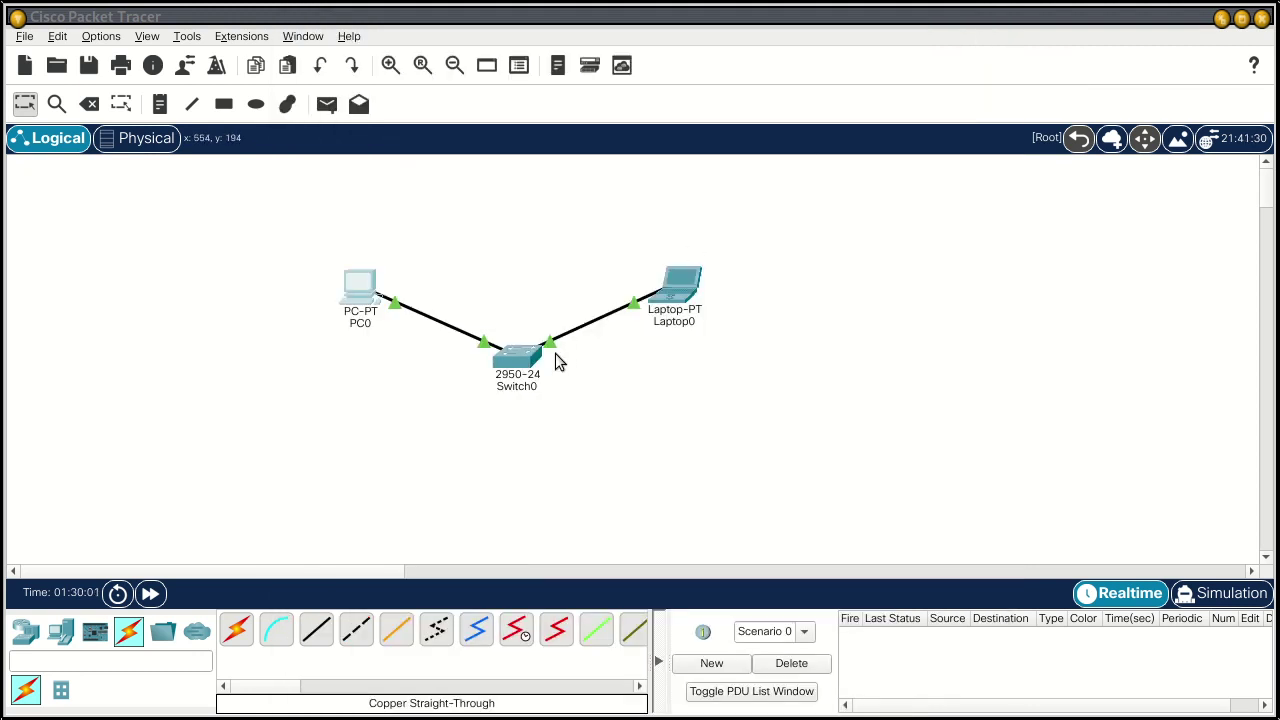
# Step: Assign Laptop0 the static IPv4 address 192.168.0.2 with subnet mask 255.255.255.0
pyautogui.click(684, 287)
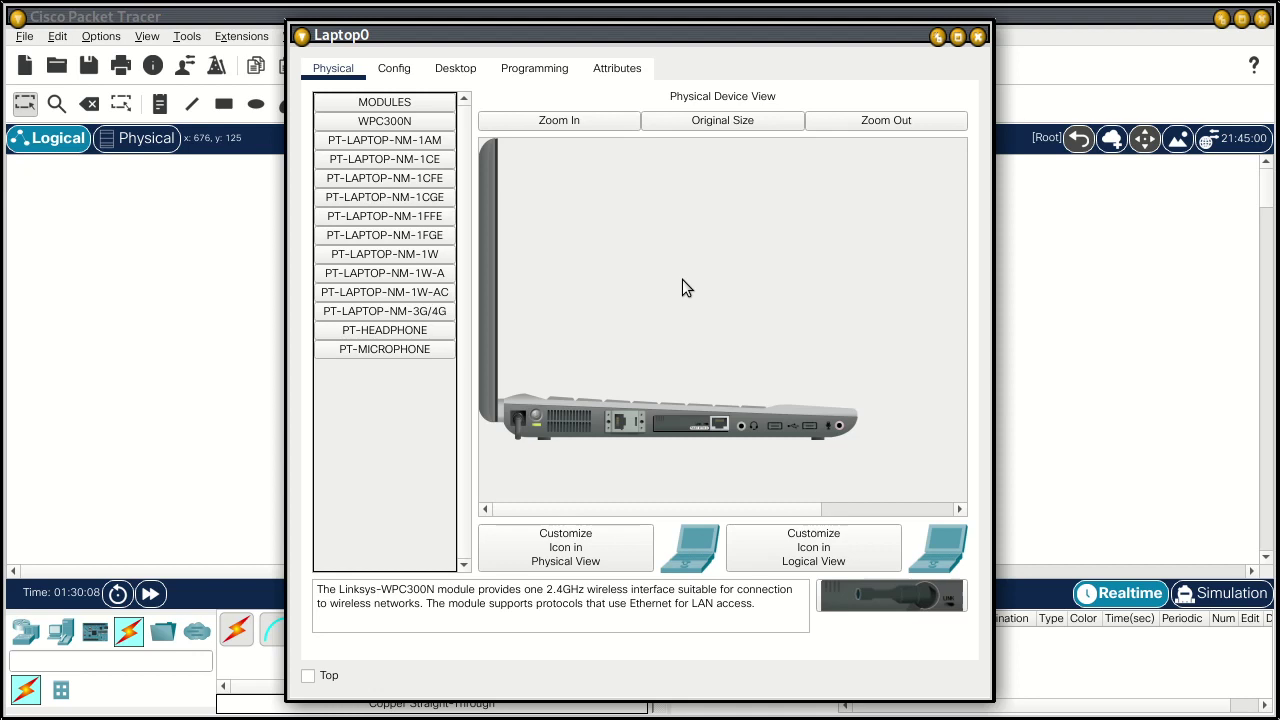
pyautogui.click(452, 76)
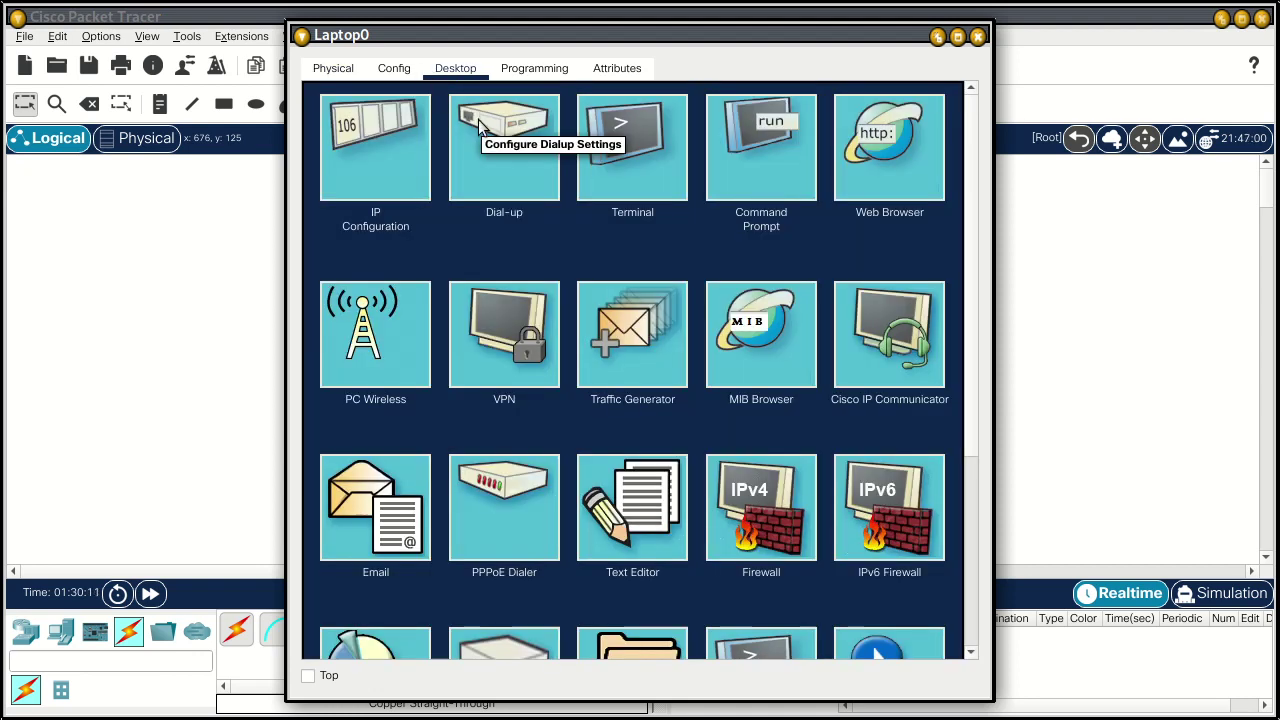
pyautogui.click(381, 147)
pyautogui.press('Tab')
pyautogui.click(570, 216)
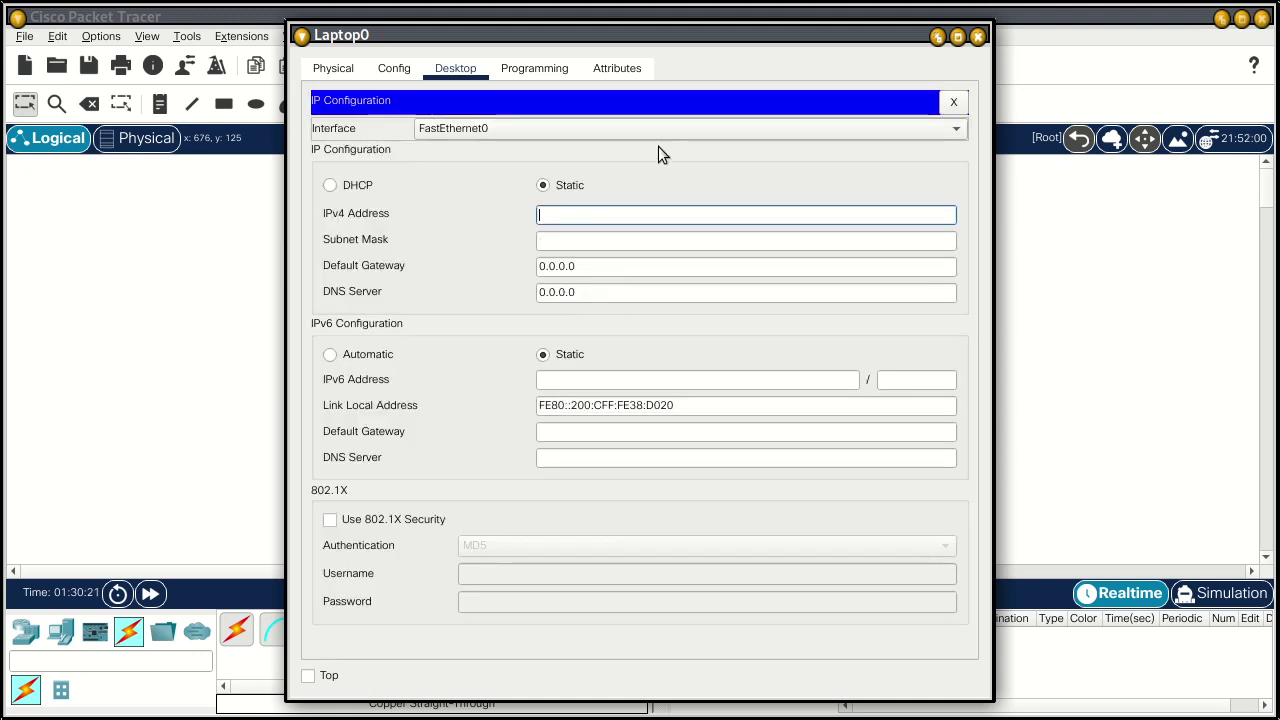
pyautogui.write('192.1')
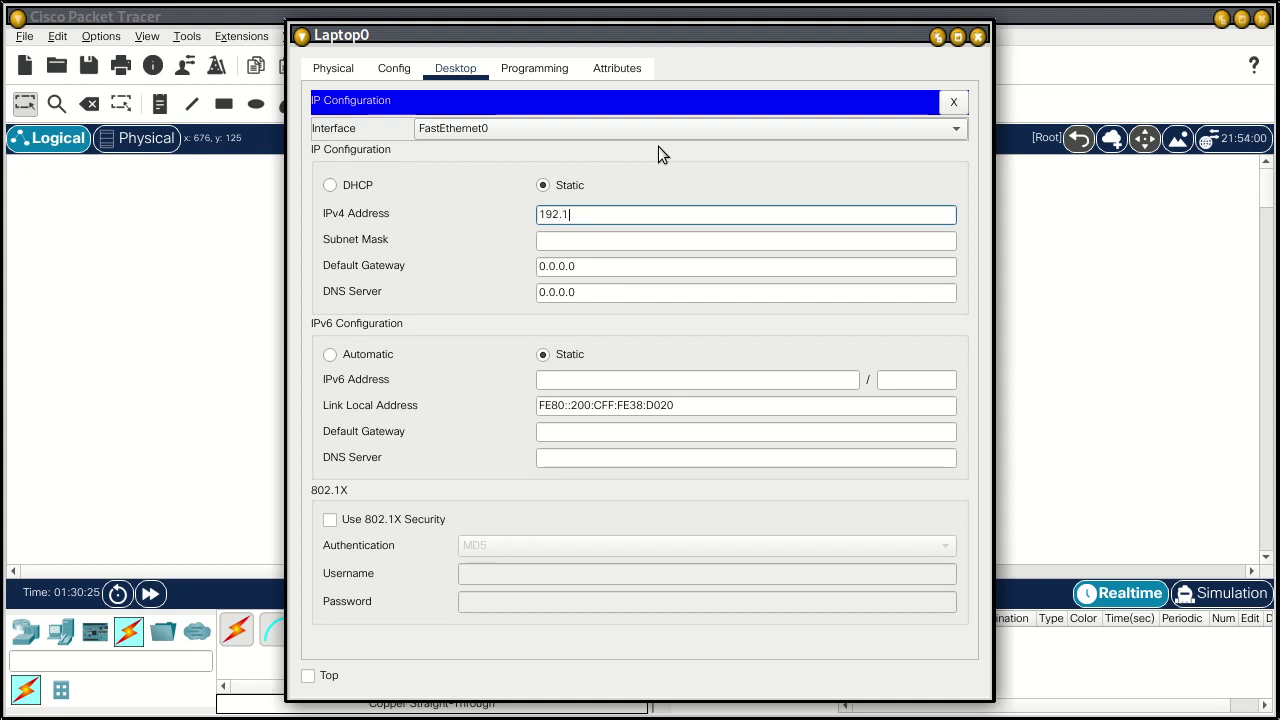
pyautogui.write('68.0.2')
pyautogui.press('Tab')
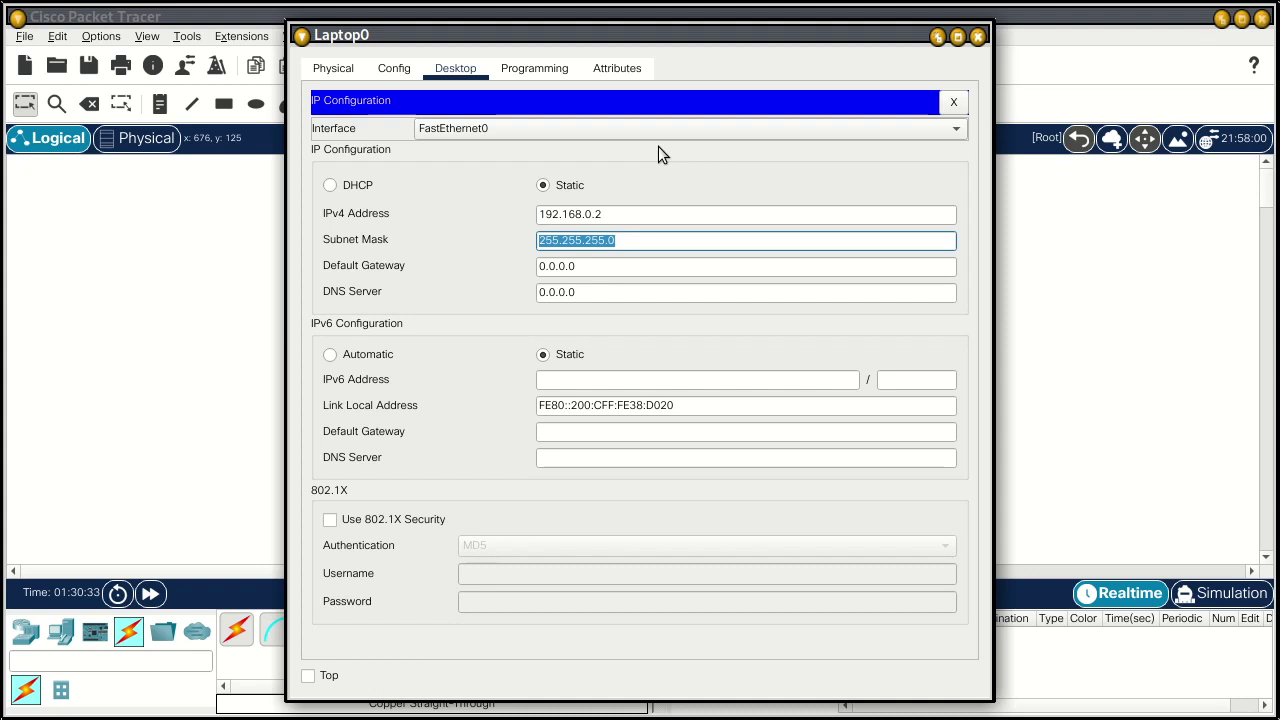
# Step: Check Laptop0's IPv4 address and subnet mask and close its IP configuration
pyautogui.click(626, 214)
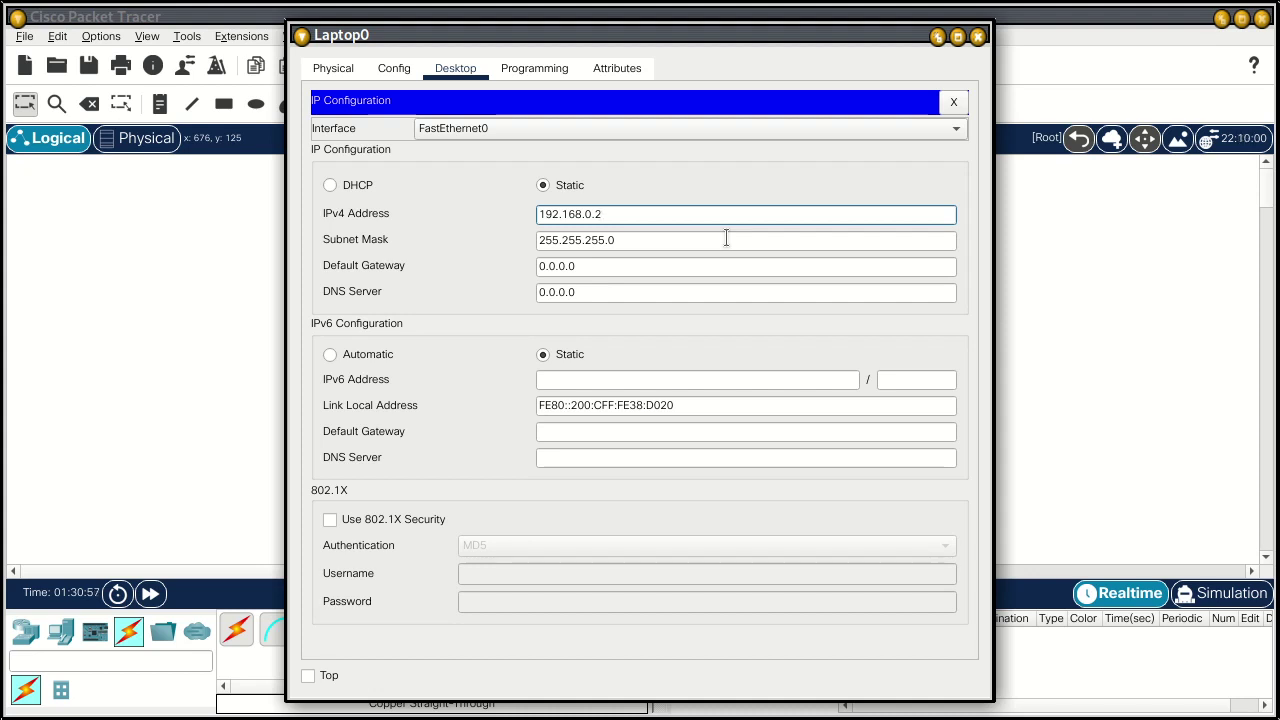
pyautogui.click(726, 238)
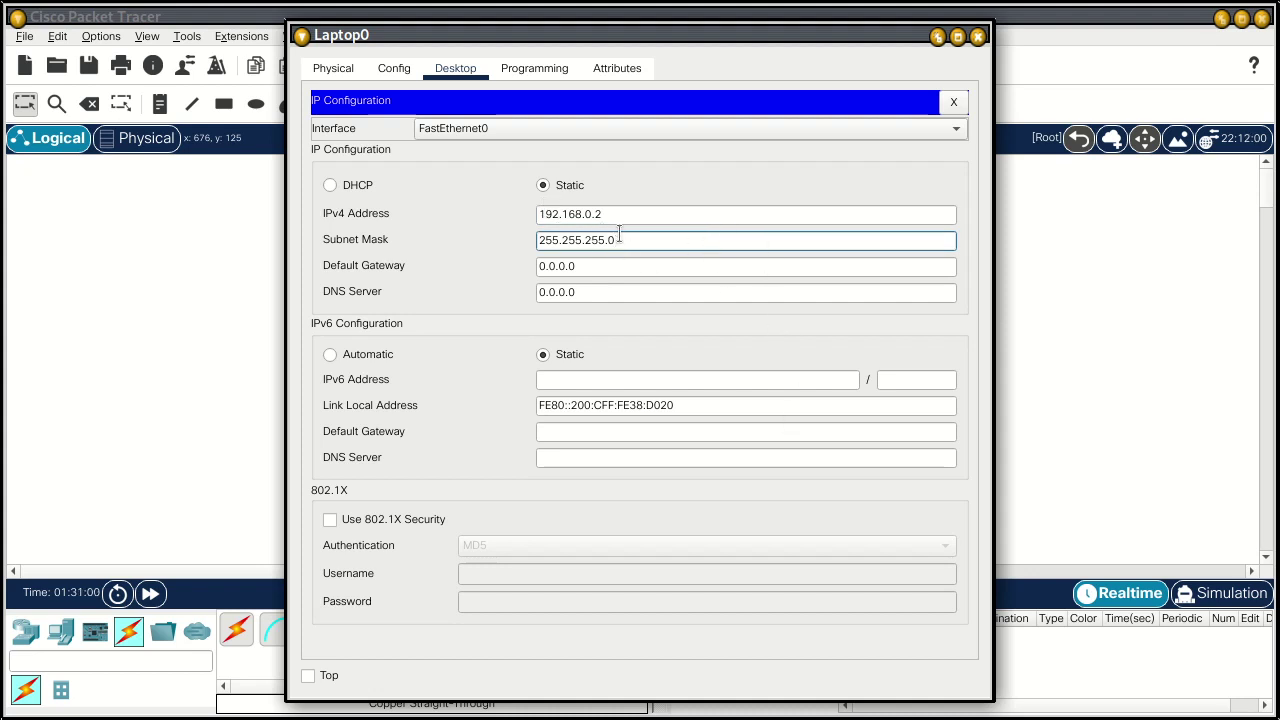
pyautogui.click(660, 215)
pyautogui.click(678, 240)
pyautogui.click(951, 100)
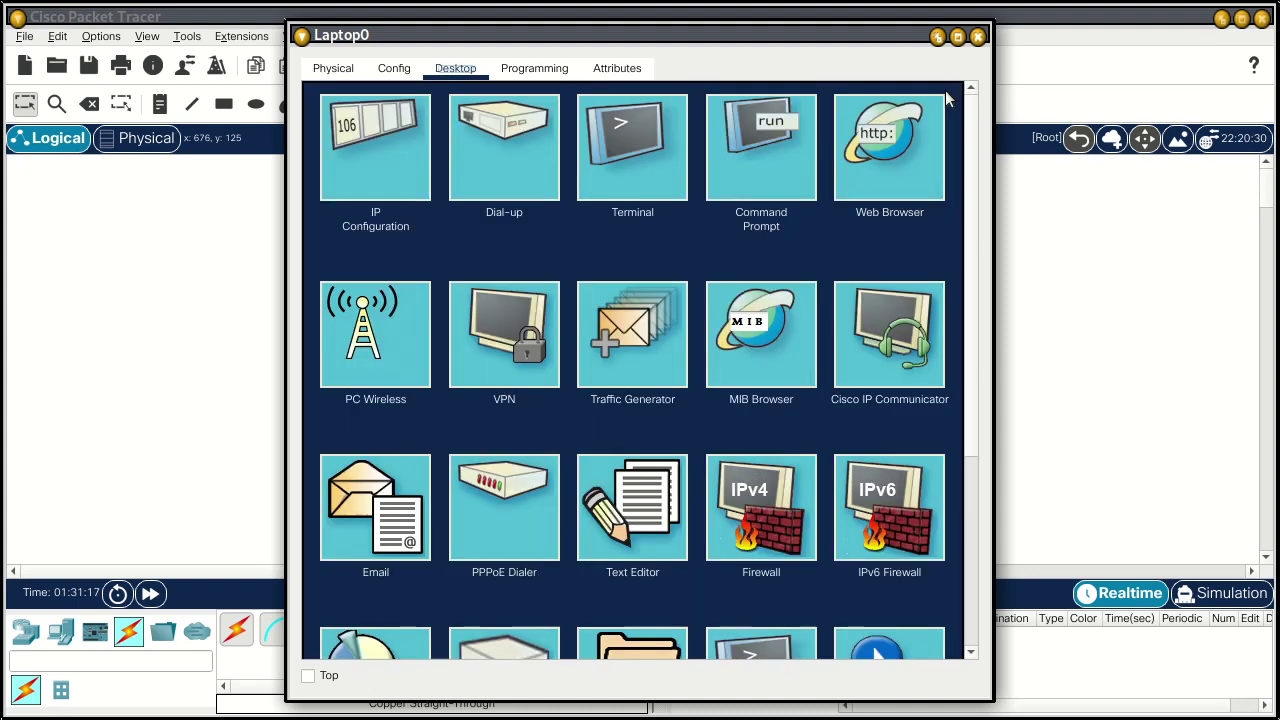
# Step: Ping 192.168.0.2 from Laptop0's Command Prompt
pyautogui.click(770, 181)
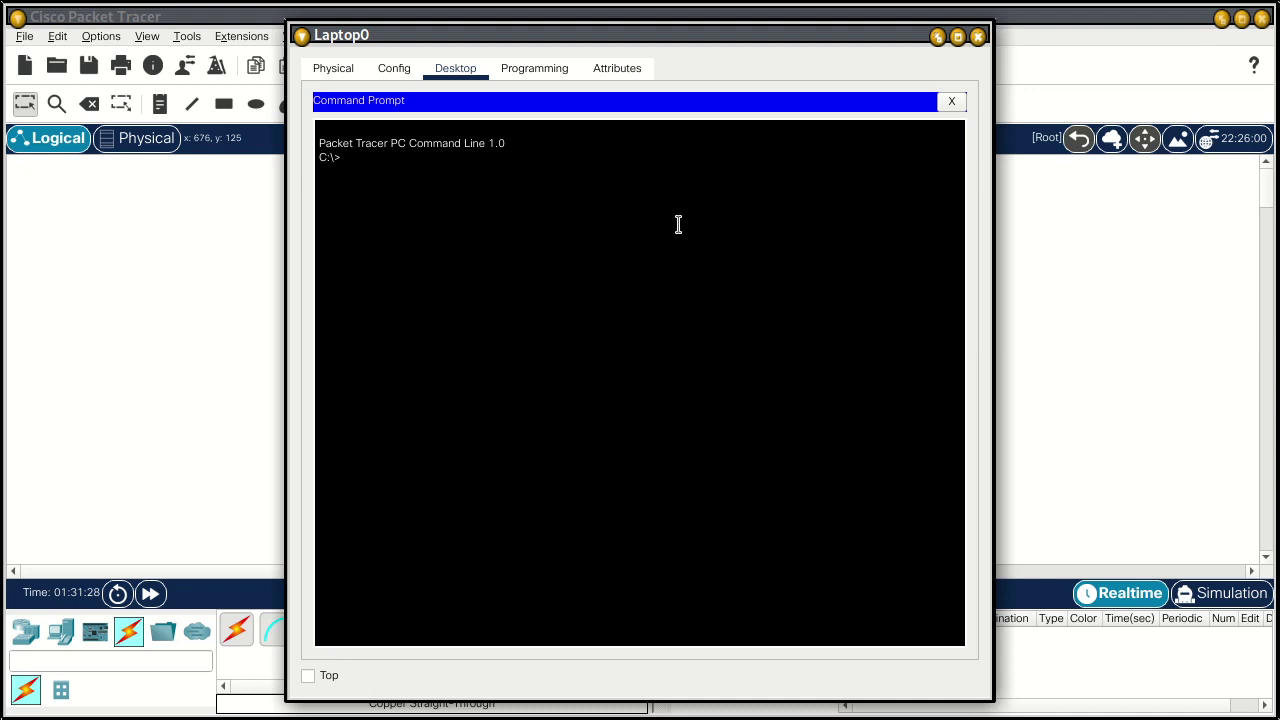
pyautogui.write('ping')
pyautogui.write('192.168.0.2')
pyautogui.press('Return')
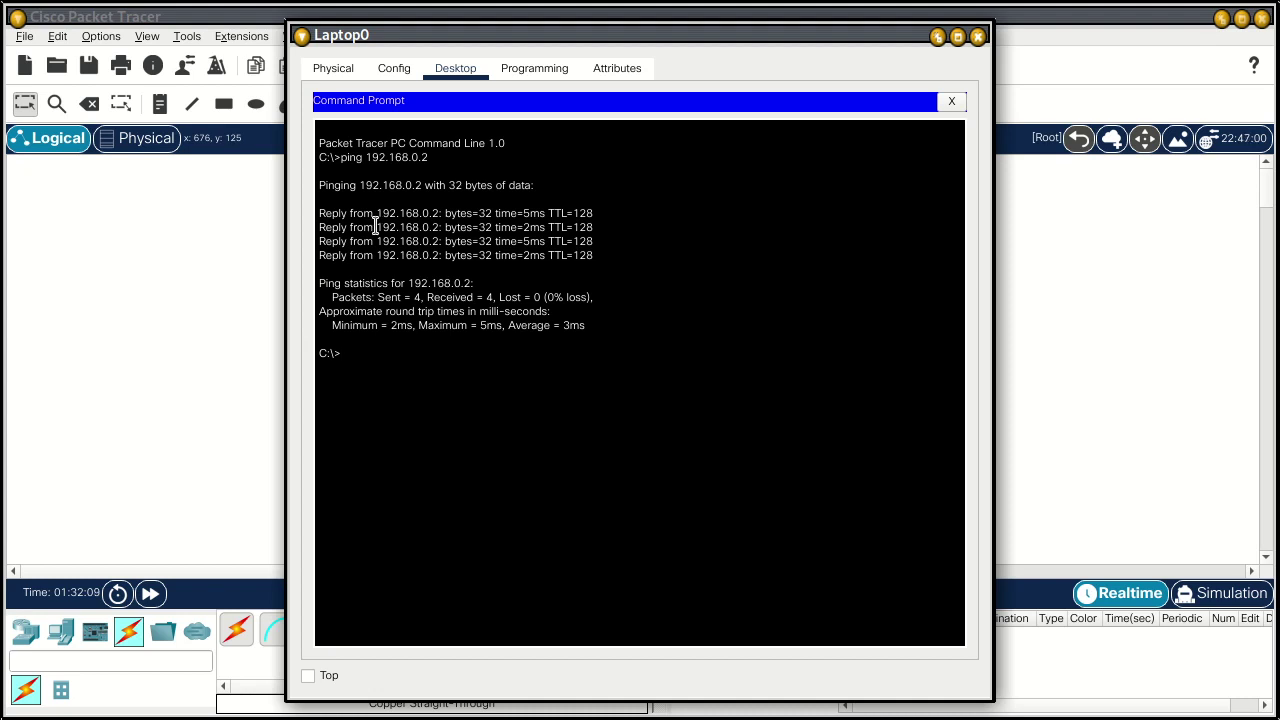
# Step: Examine the replies to Laptop0's ping of its own address
pyautogui.doubleClick(330, 218)
pyautogui.moveTo(548, 213); pyautogui.dragTo(509, 216)
pyautogui.click(517, 226)
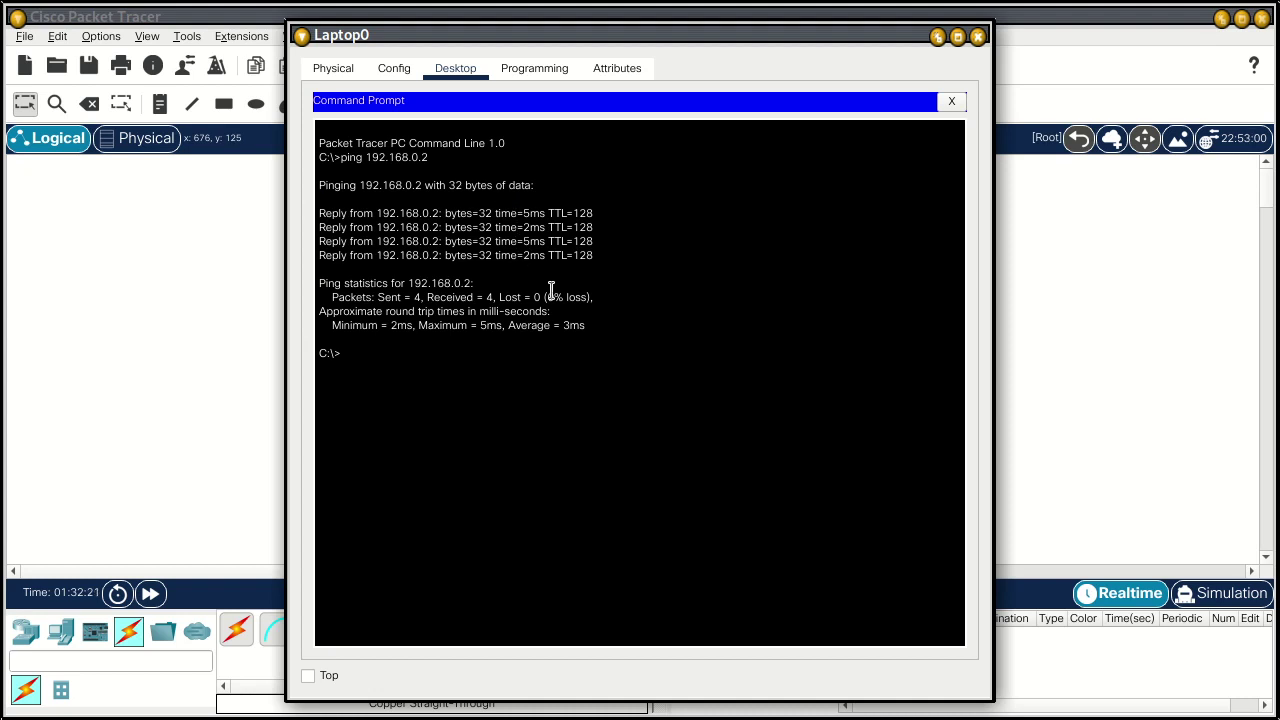